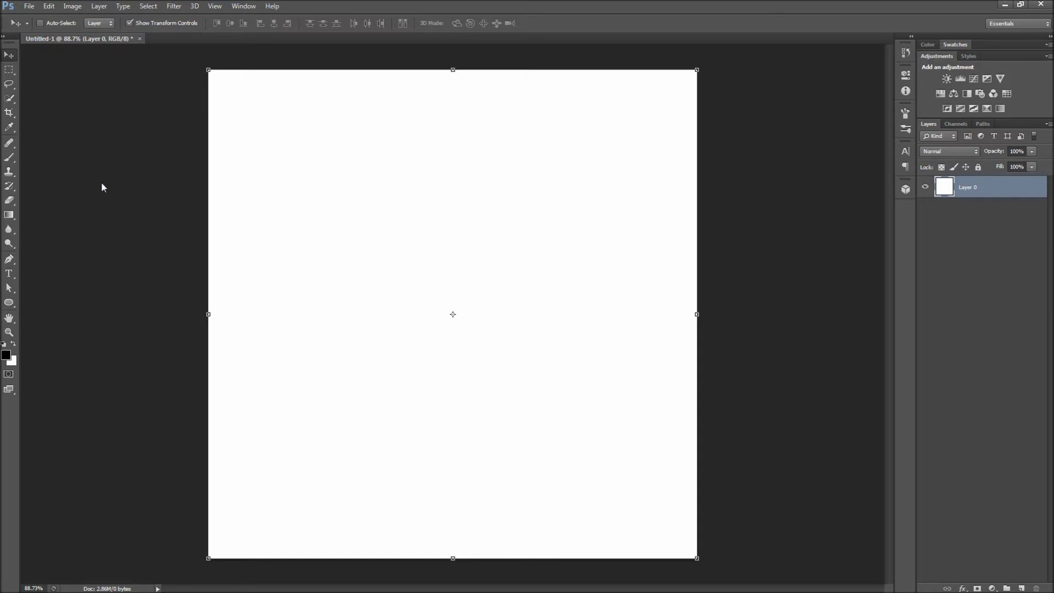
Draw a black circle near the canvas centre and name its layer photoshop_css
click(9, 302)
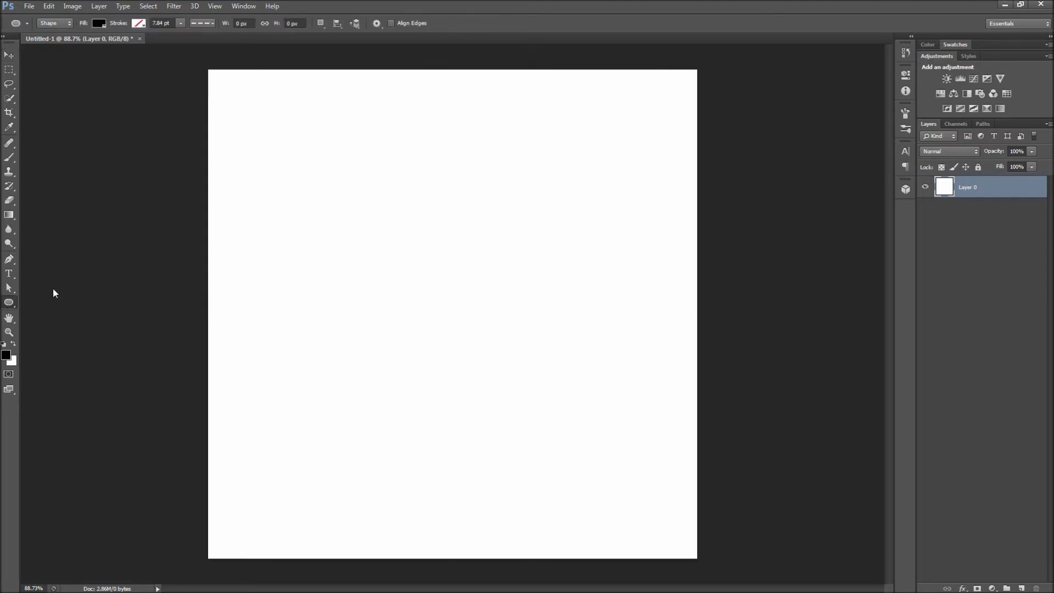
mouse_move(313, 181)
mouse_down()
mouse_move(563, 406)
mouse_move(555, 389)
mouse_up()
text(photosh)
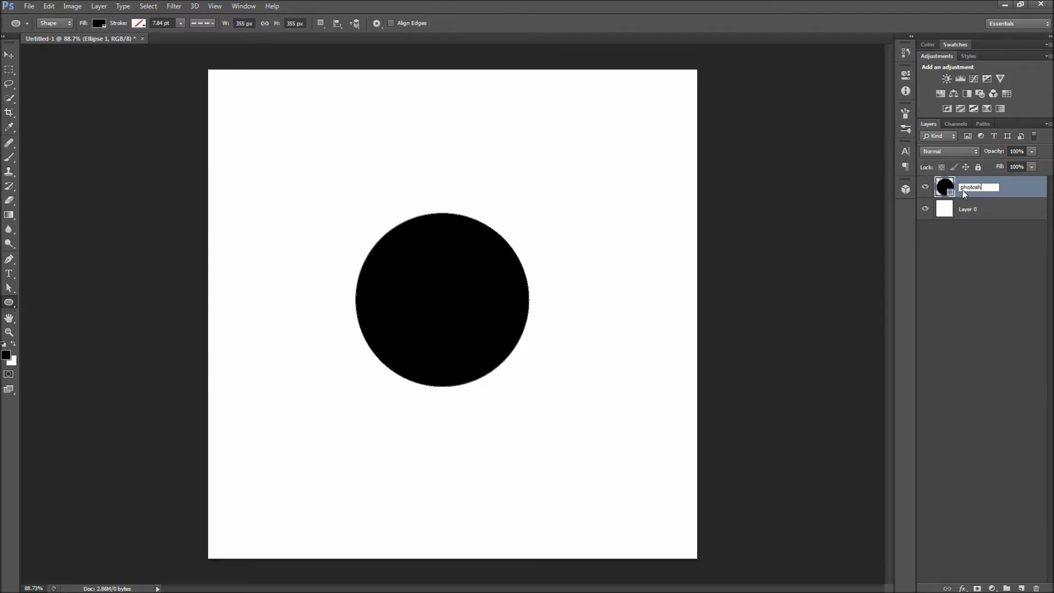
text(op_css)
click(958, 249)
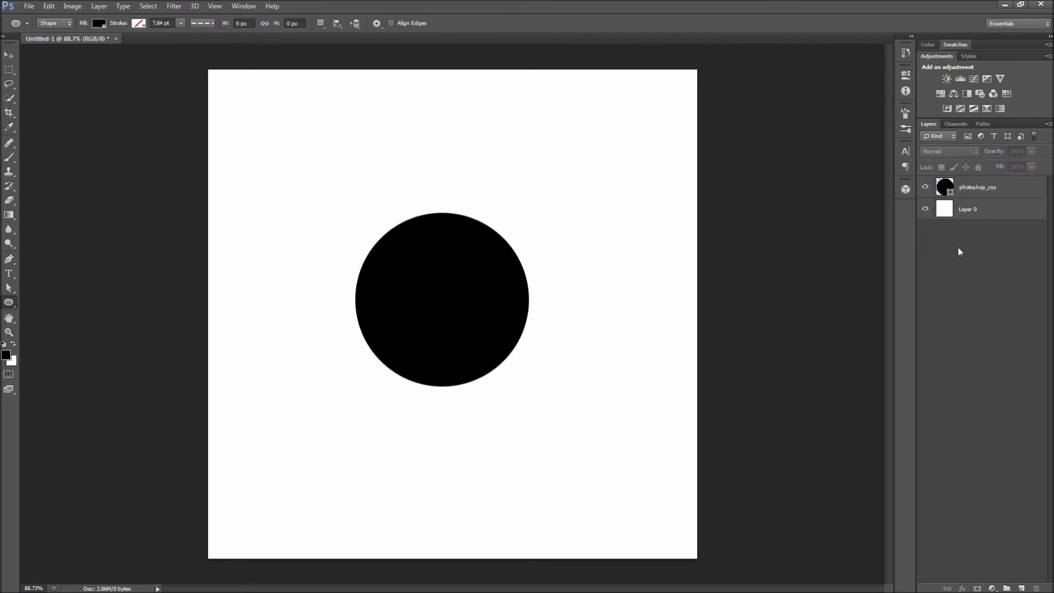
Add a Gradient Overlay with its left stop set to #cbcbcb, and enable Stroke
double_click(1015, 188)
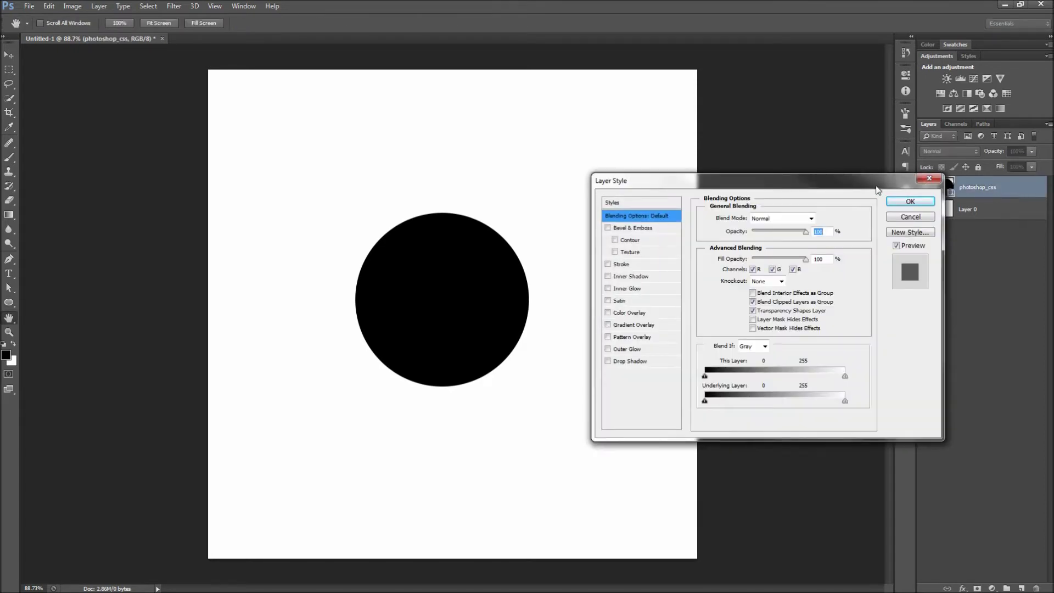
drag(879, 188, 859, 189)
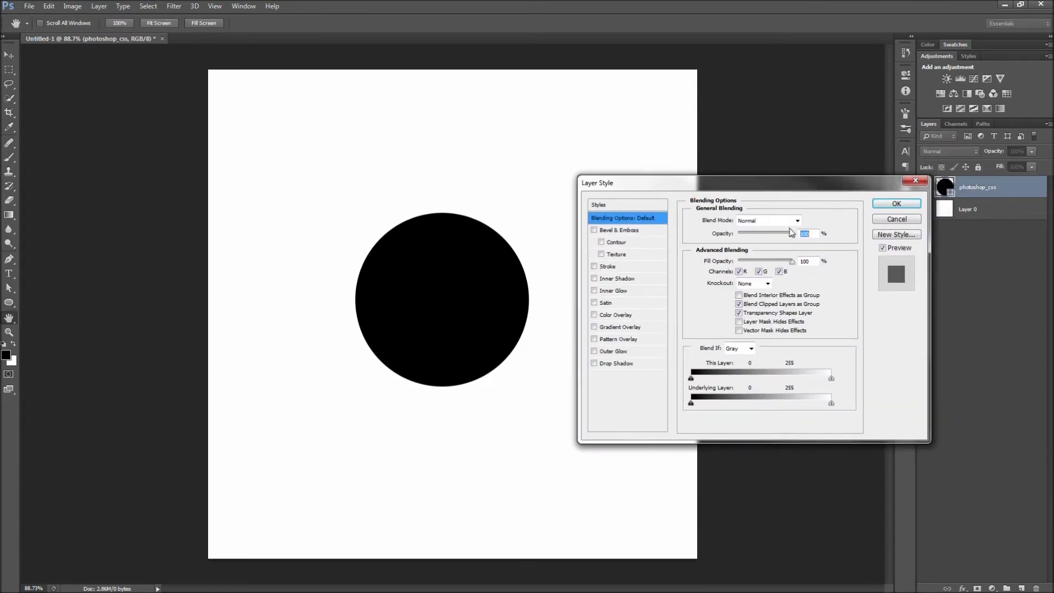
click(594, 327)
click(612, 328)
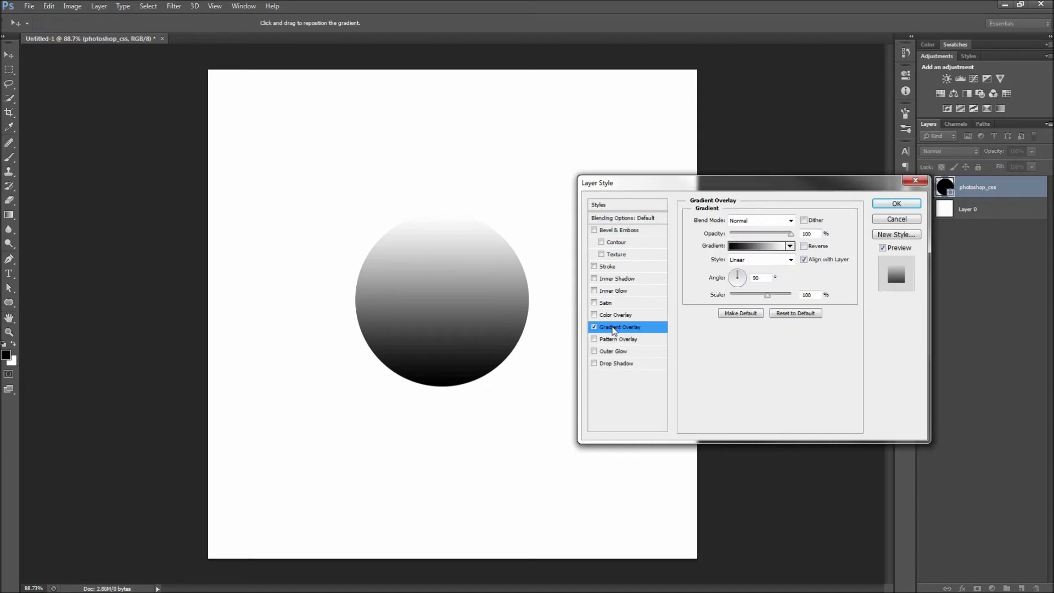
click(753, 246)
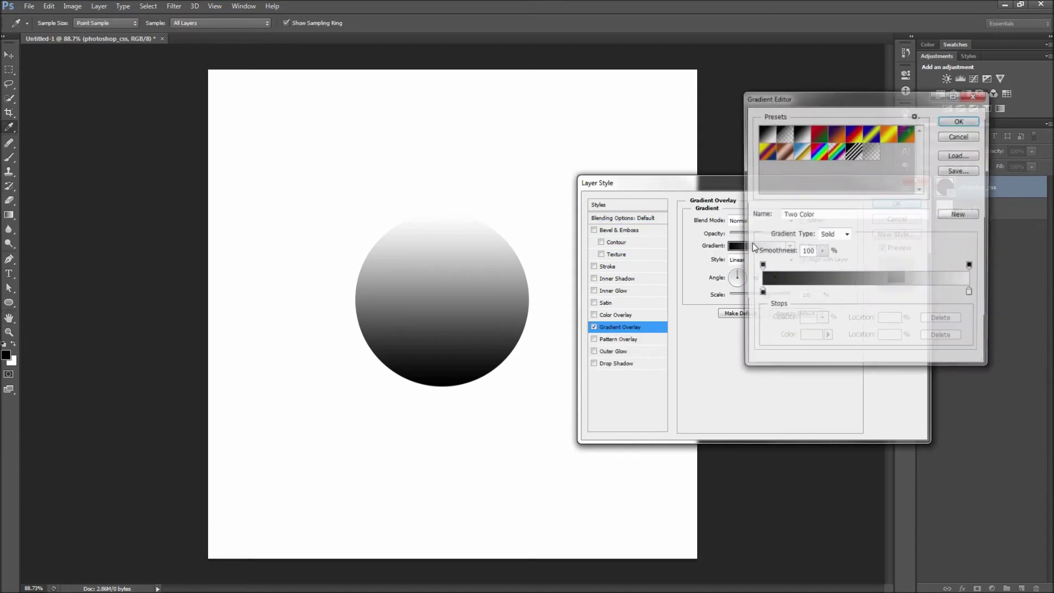
double_click(761, 293)
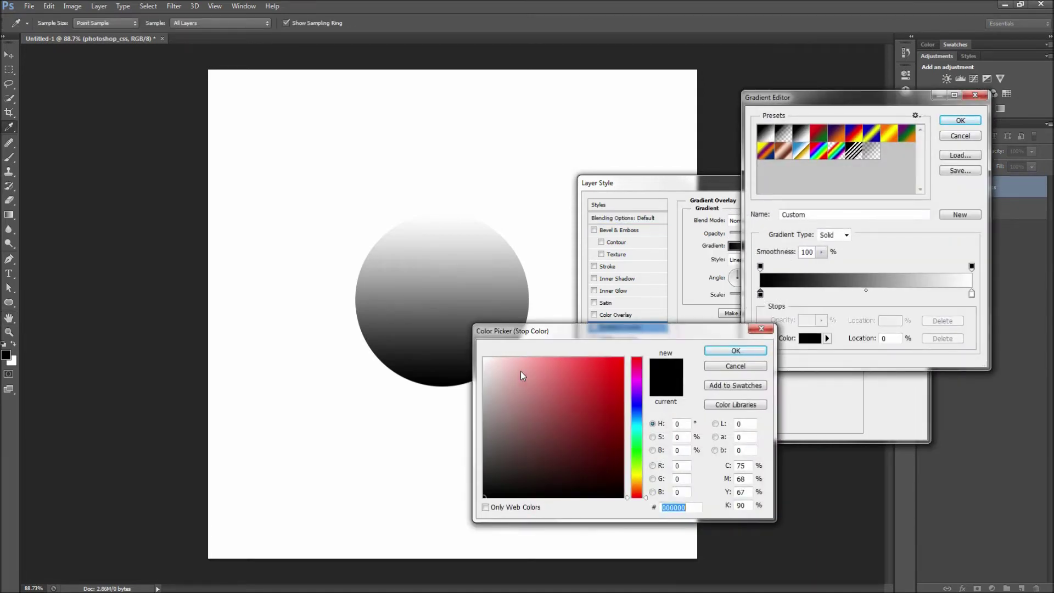
drag(488, 386, 479, 382)
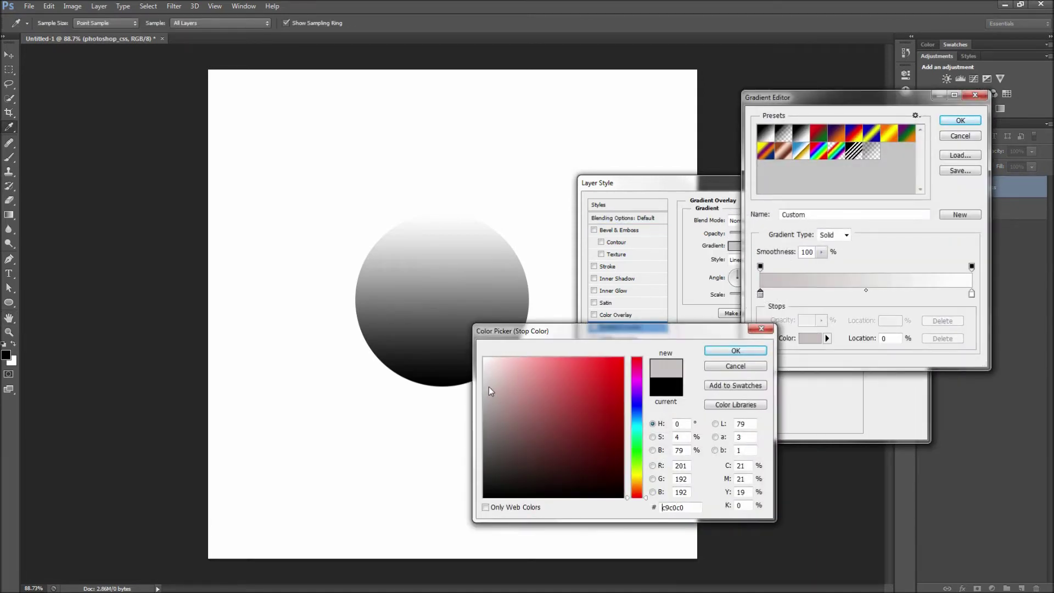
click(746, 353)
click(959, 120)
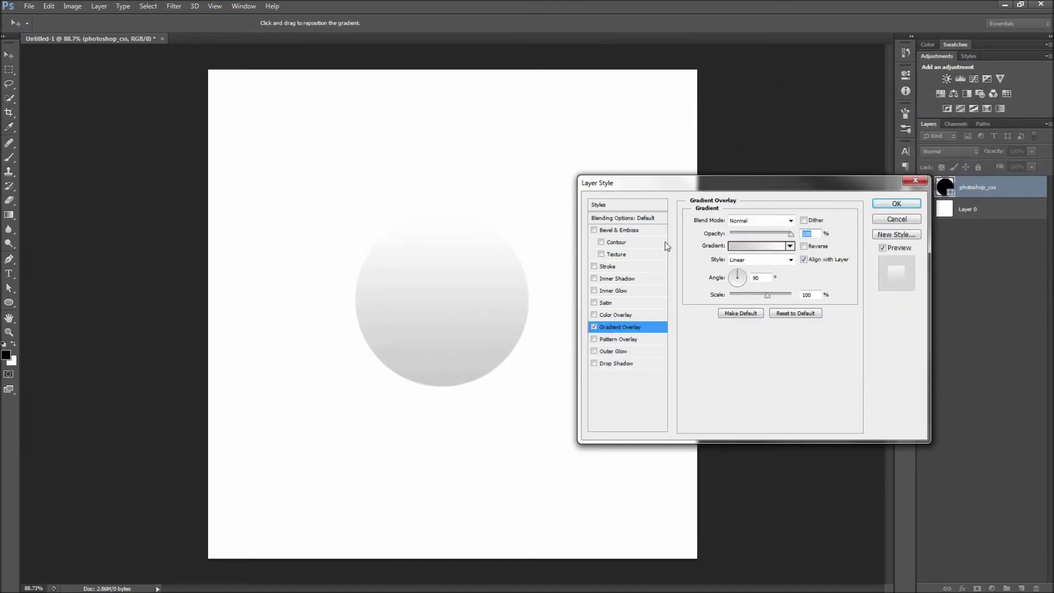
click(594, 267)
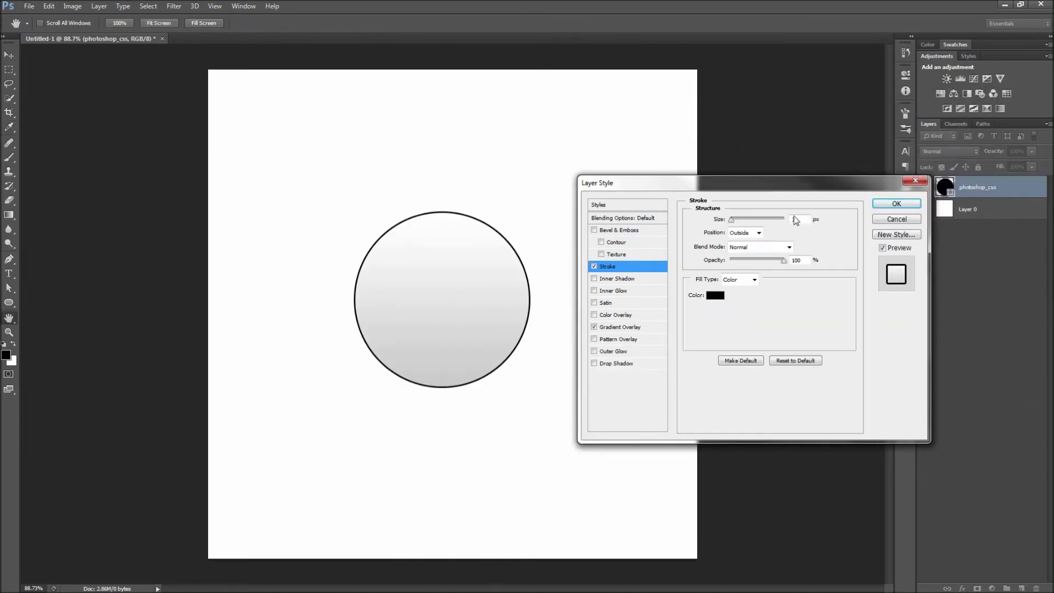
Make the circle's stroke 10 px wide in light blue
double_click(799, 219)
text(10)
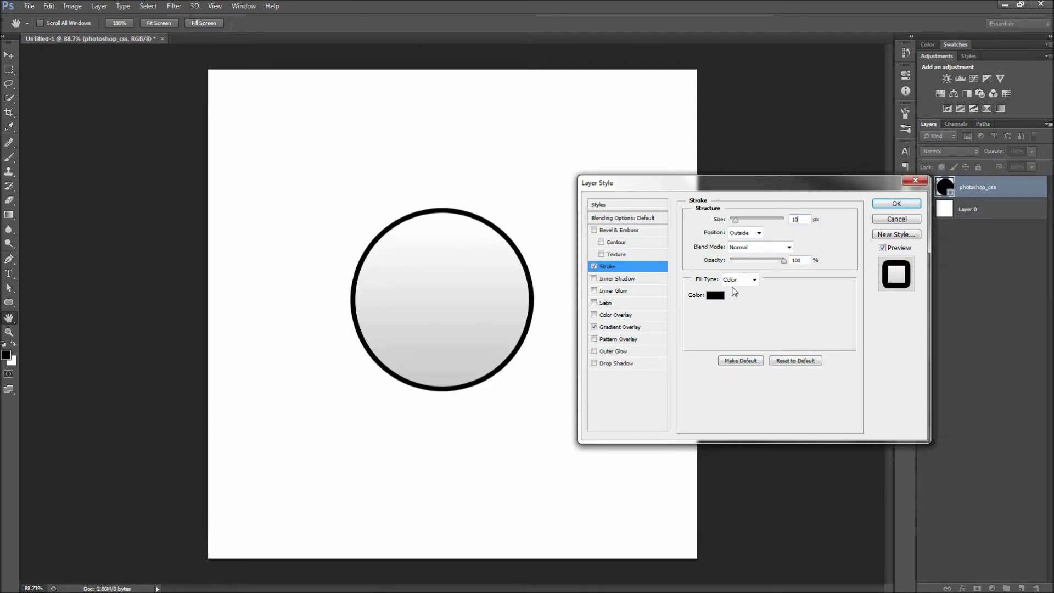
click(715, 295)
drag(636, 450, 636, 416)
click(557, 368)
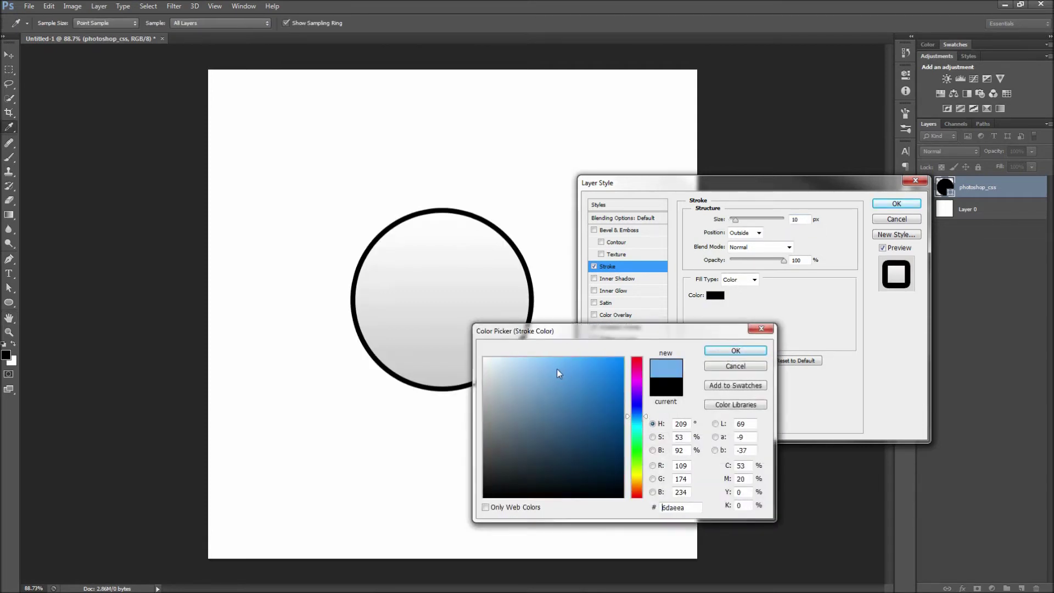
click(736, 350)
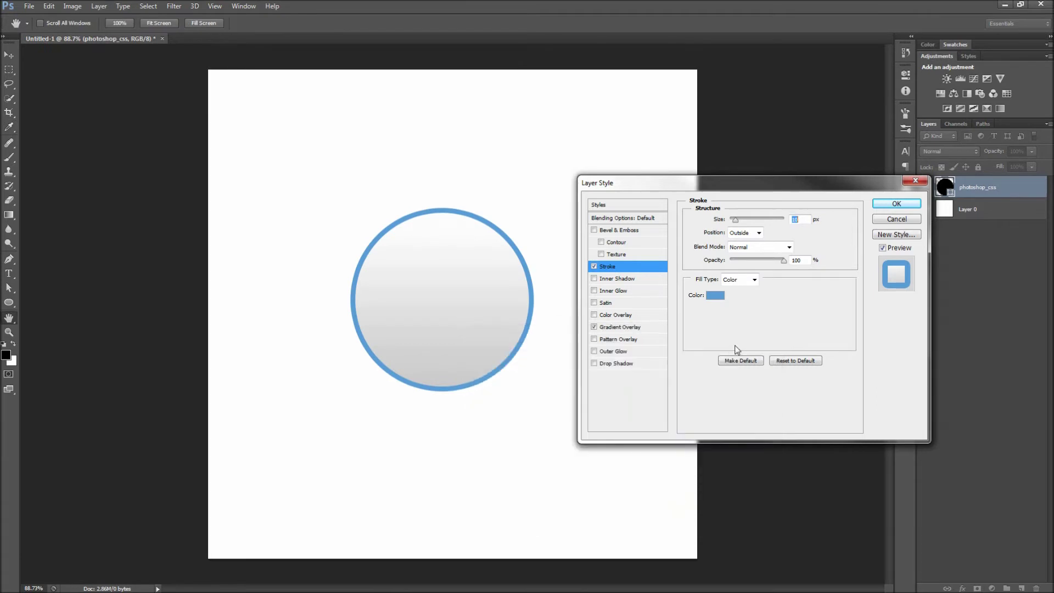
Add a drop shadow at 50% opacity with distance 15, spread 15 and size 15
click(593, 363)
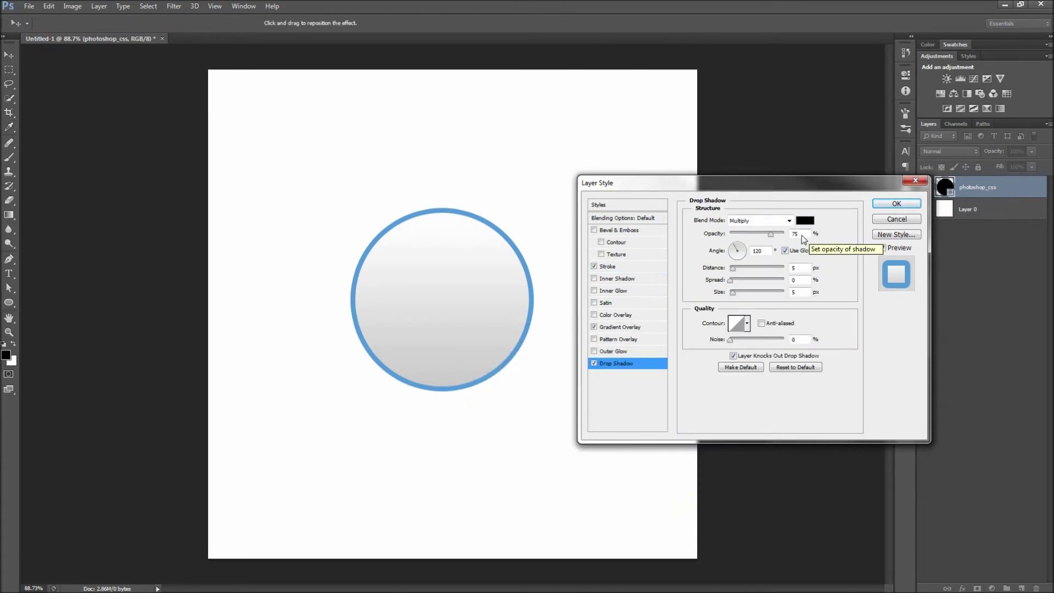
click(756, 234)
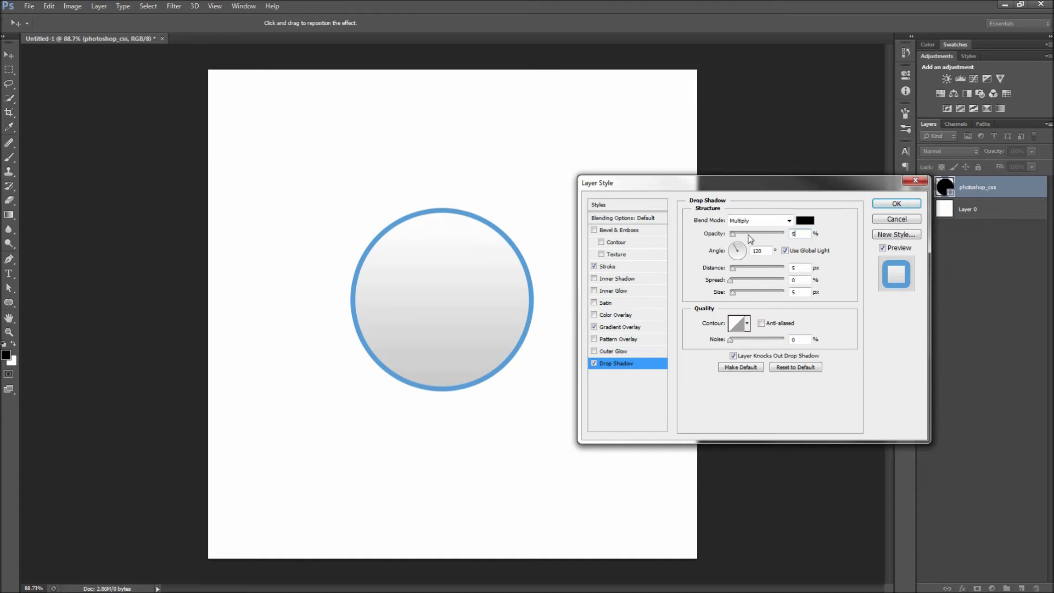
double_click(795, 268)
text(15)
key(Tab)
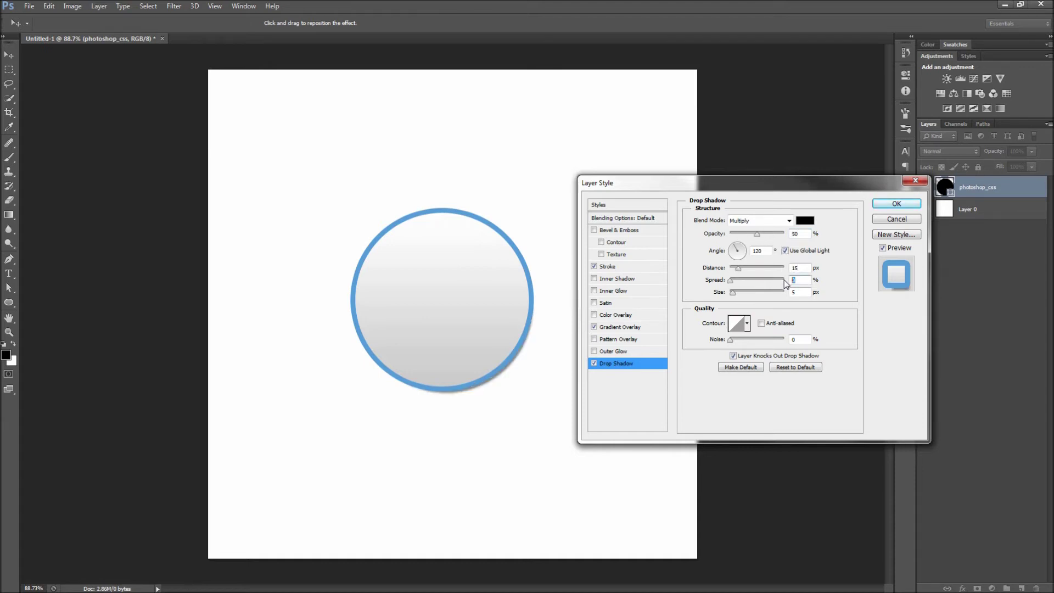
text(15)
double_click(794, 292)
text(15)
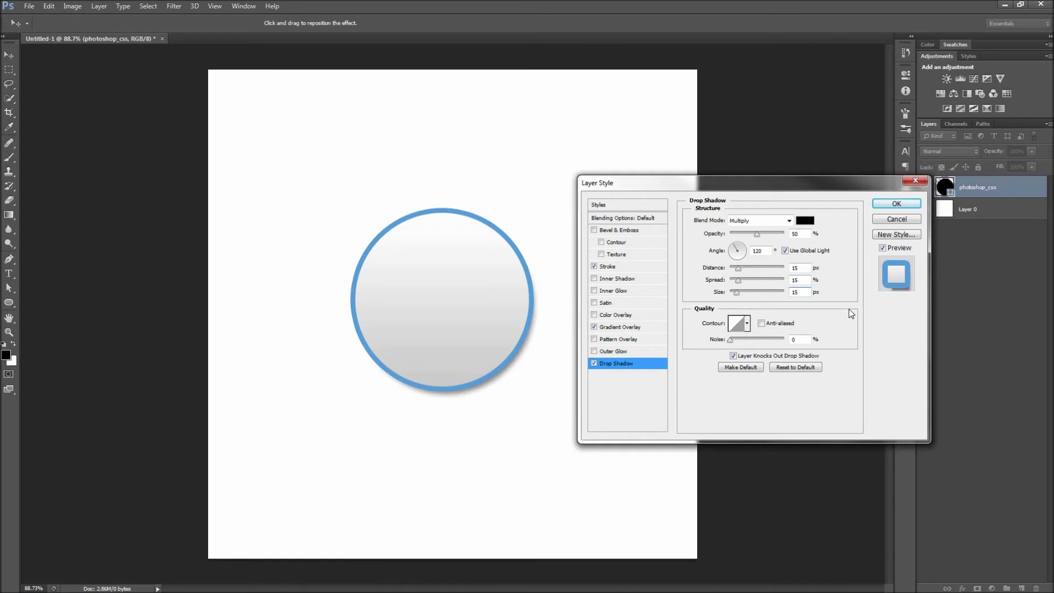
click(896, 204)
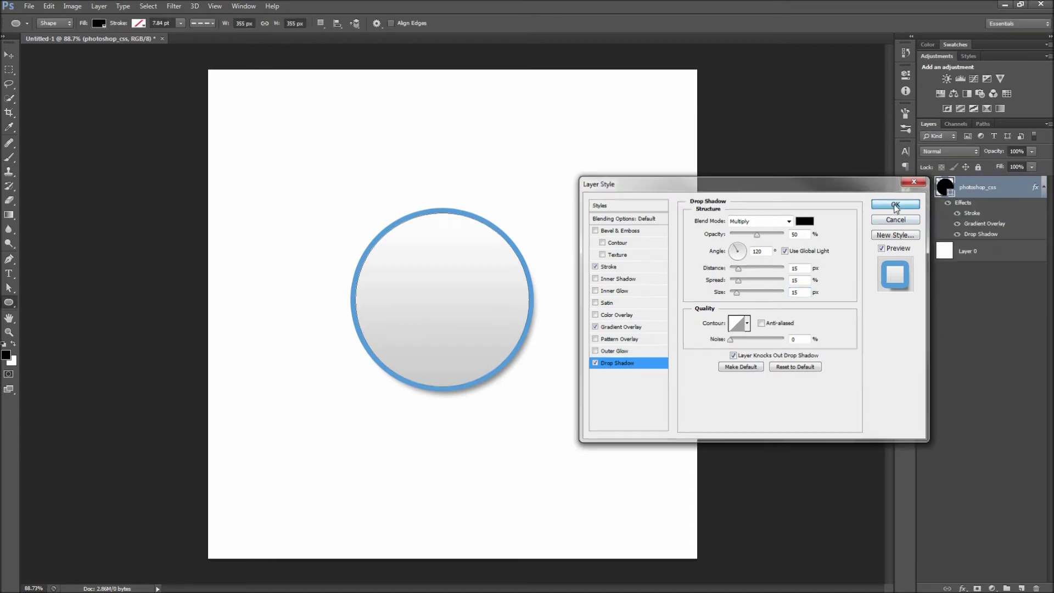
Copy the photoshop_css layer's styles as CSS using the layer's Copy CSS command
click(967, 314)
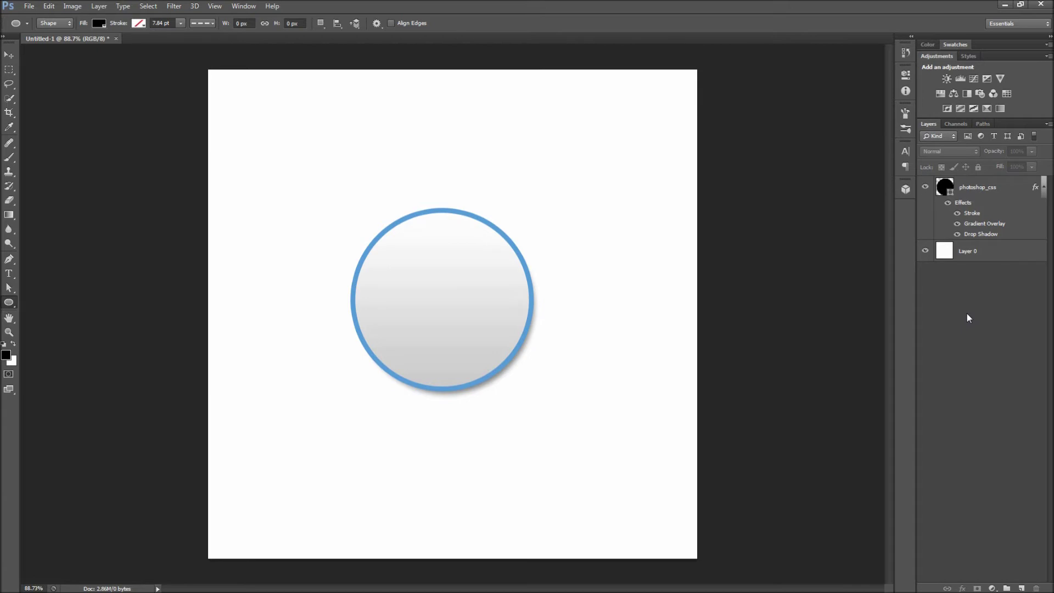
key(v)
click(972, 186)
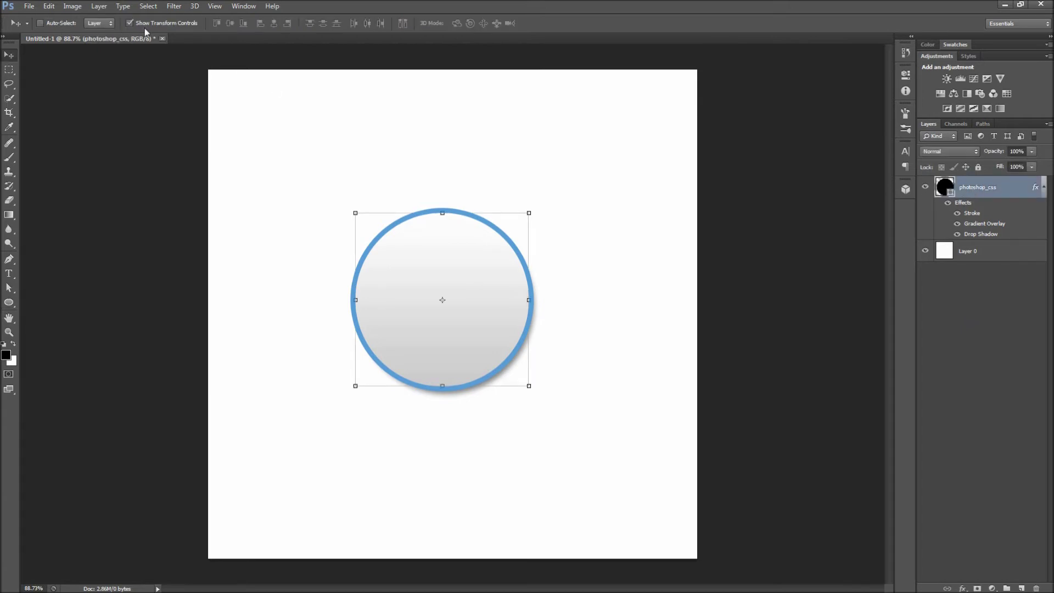
click(99, 6)
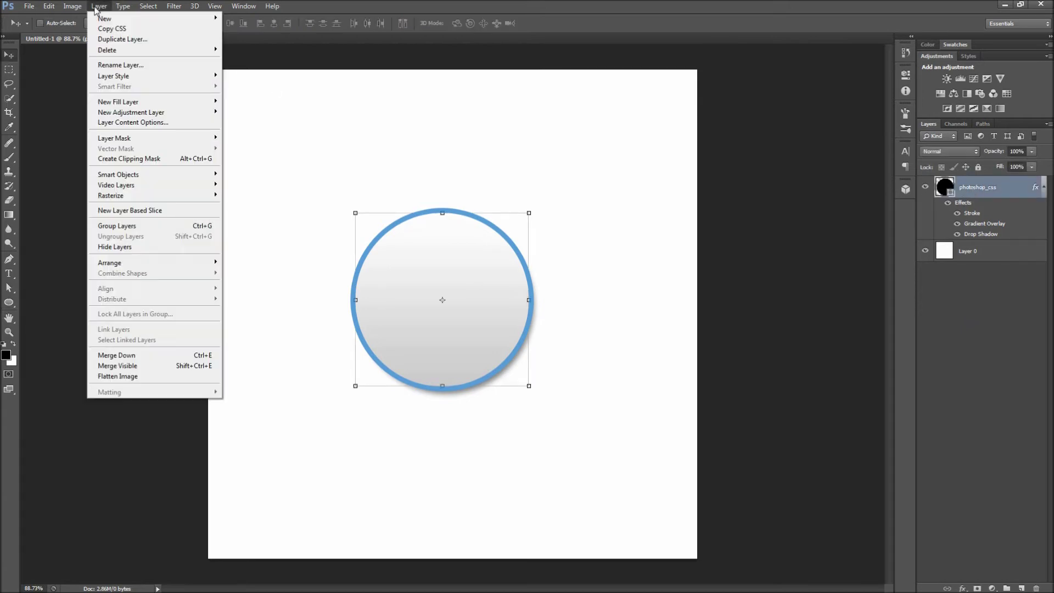
click(348, 18)
right_click(978, 190)
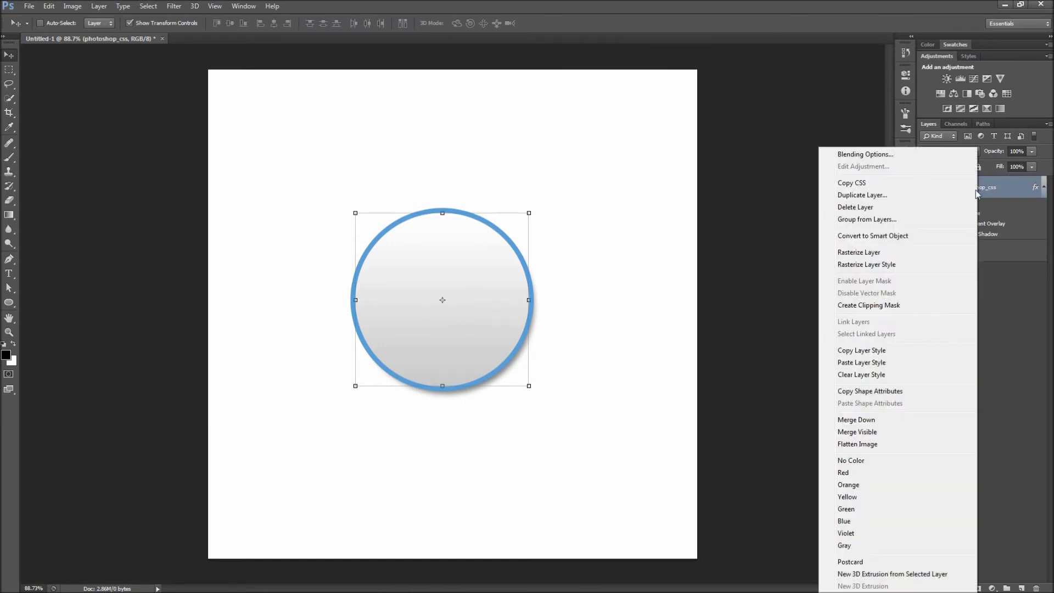
click(911, 185)
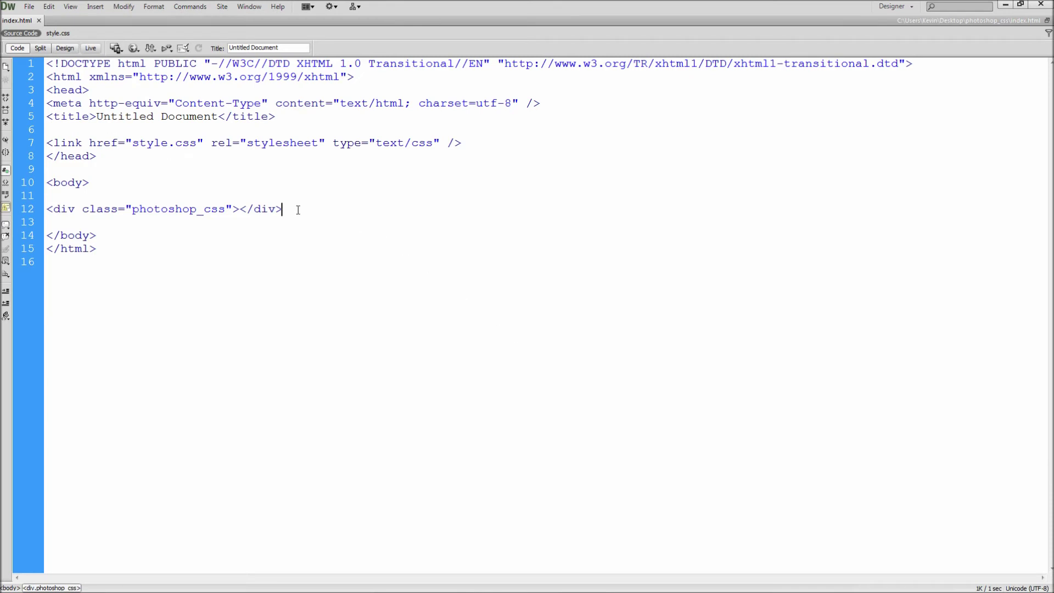
drag(299, 209, 27, 212)
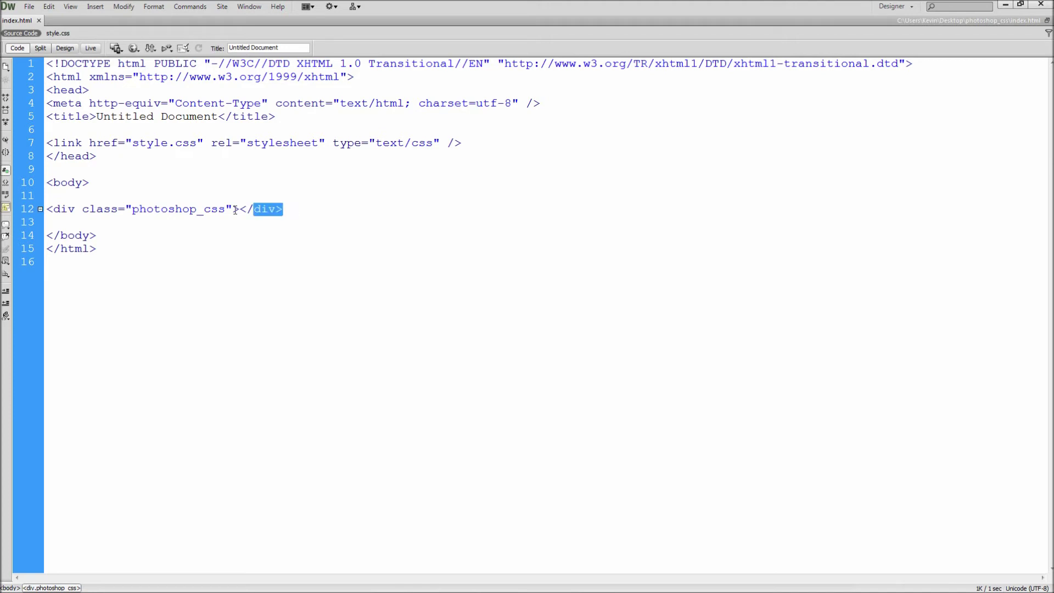
click(57, 225)
click(58, 33)
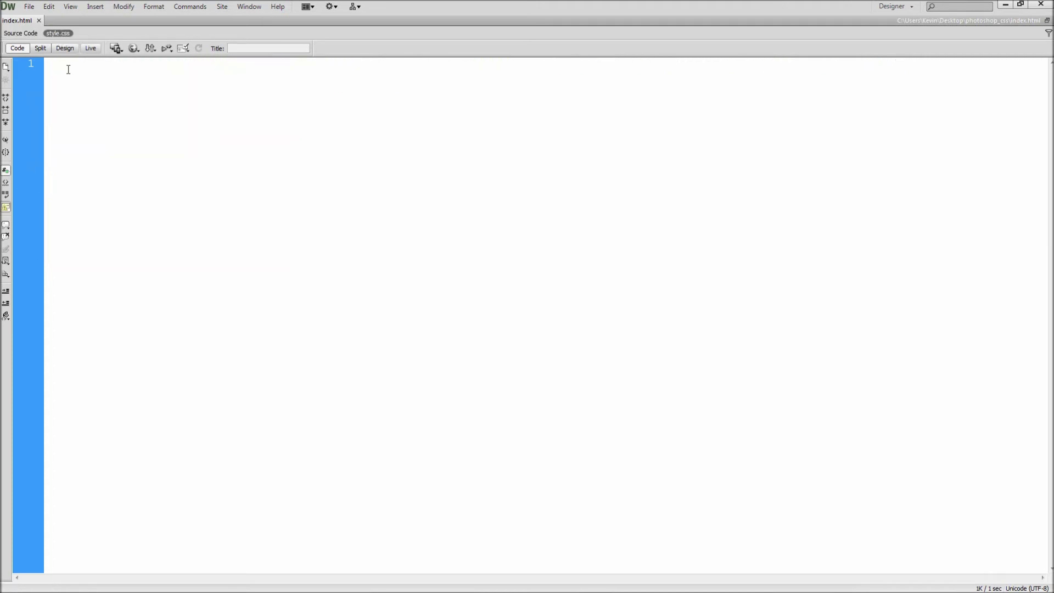
Paste the .photoshop_css rule into style.css, remove the position, left and top lines, and save
text(.photoshop_css {   border-style: solid;   border-width: 10px;   border-color: rgb( 84, 153, 217 );   border-radius: 50%;   background-image: -moz-linear-gradient( 90deg, rgb( 203, 203, 203 ) 0%, rgb( 255, 255, 255 ) 100%);   background-image: -webkit-linear-gradient( 90deg, rgb( 203, 203, 203 ) 0%, rgb( 255, 255, 255 ) 100%);   box-shadow: 7.5px 12.99px 15px 15px rgb( 0, 0, 0 );   position: absolute;   left: 301px;   top: 293px;   width: 335px;   height: 335px;   z-index: 2; })
drag(53, 65, 145, 65)
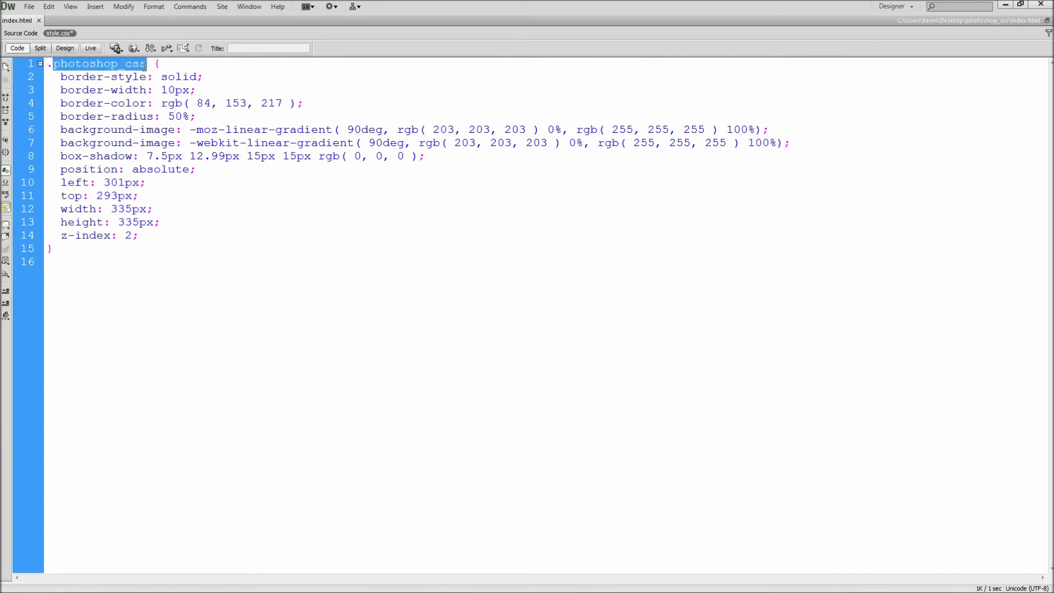
click(152, 64)
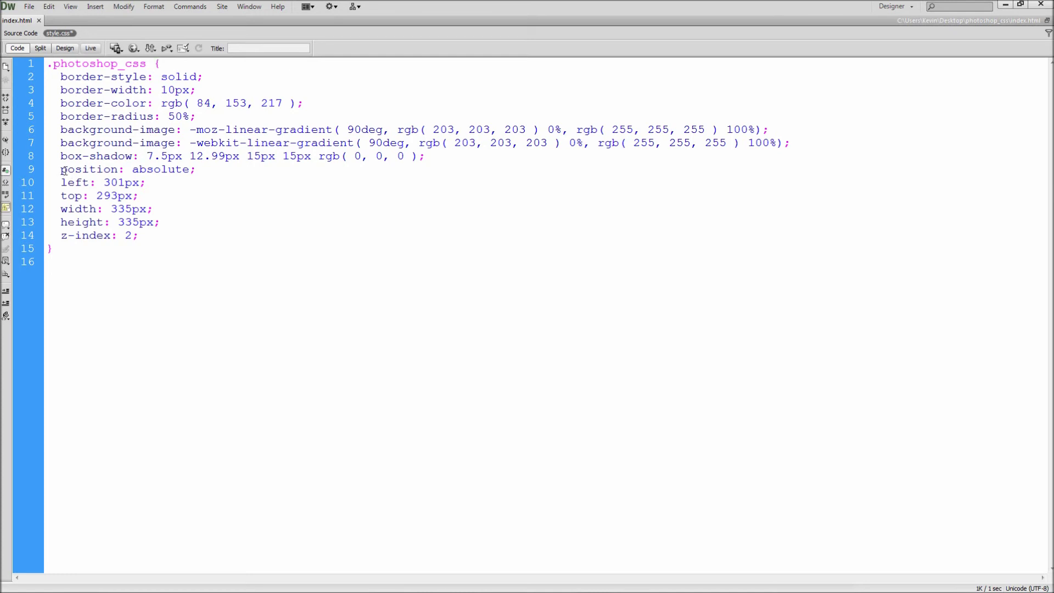
drag(62, 169, 146, 194)
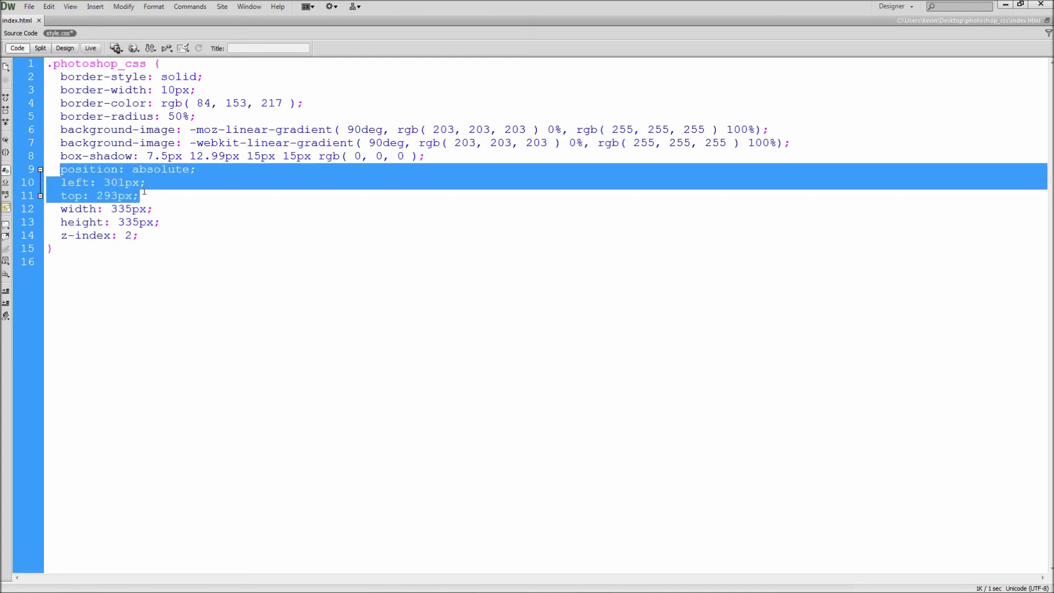
key(BackSpace)
key(BackSpace)
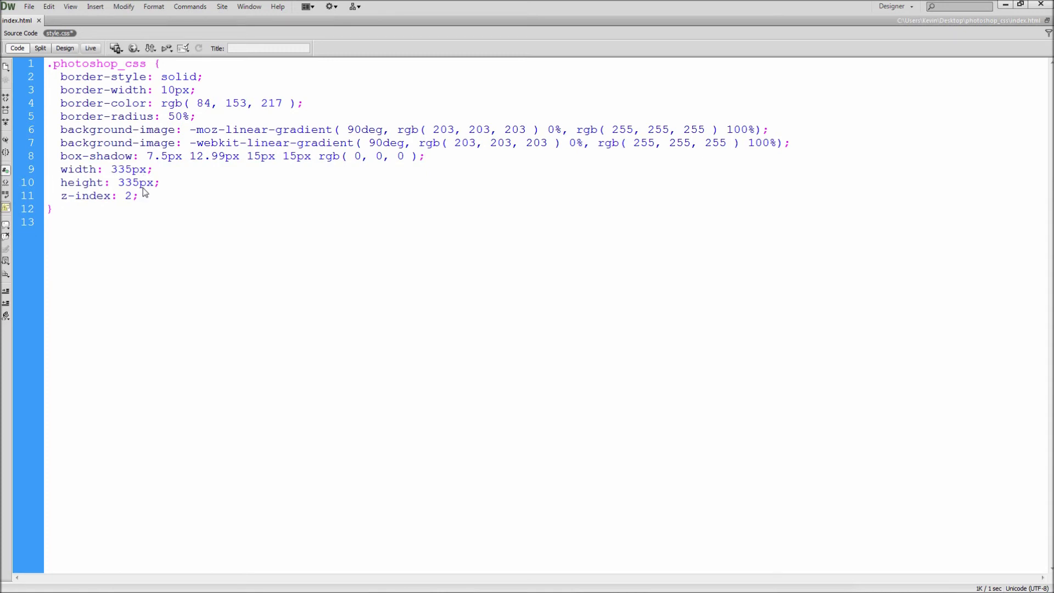
key(ctrl+s)
click(134, 49)
Change the box-shadow to 5px 5px 15px with rgba black at .40 alpha
double_click(152, 159)
text(5)
drag(175, 158, 272, 160)
text(5)
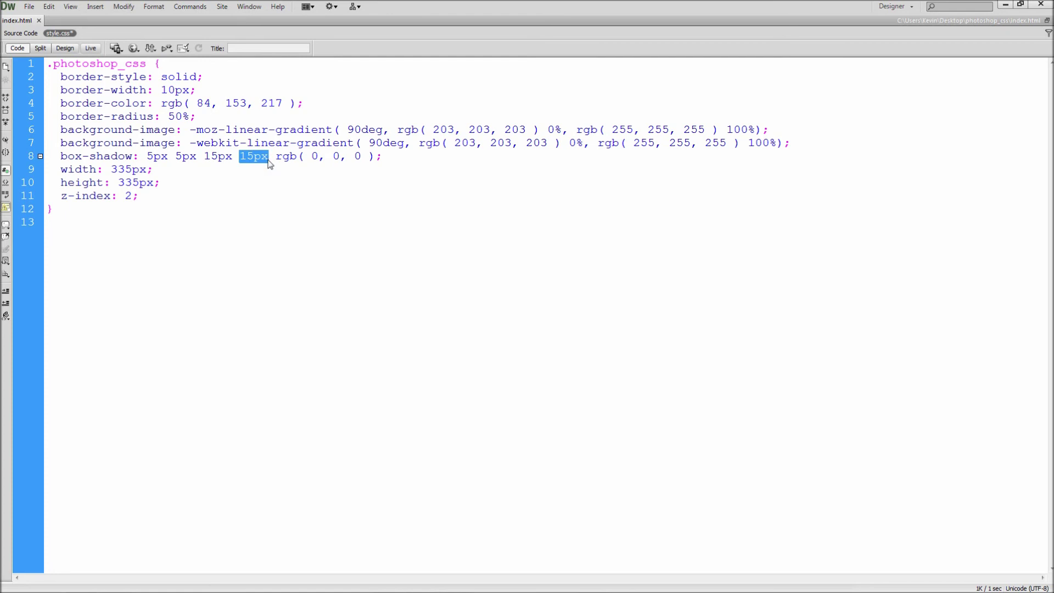
key(Delete)
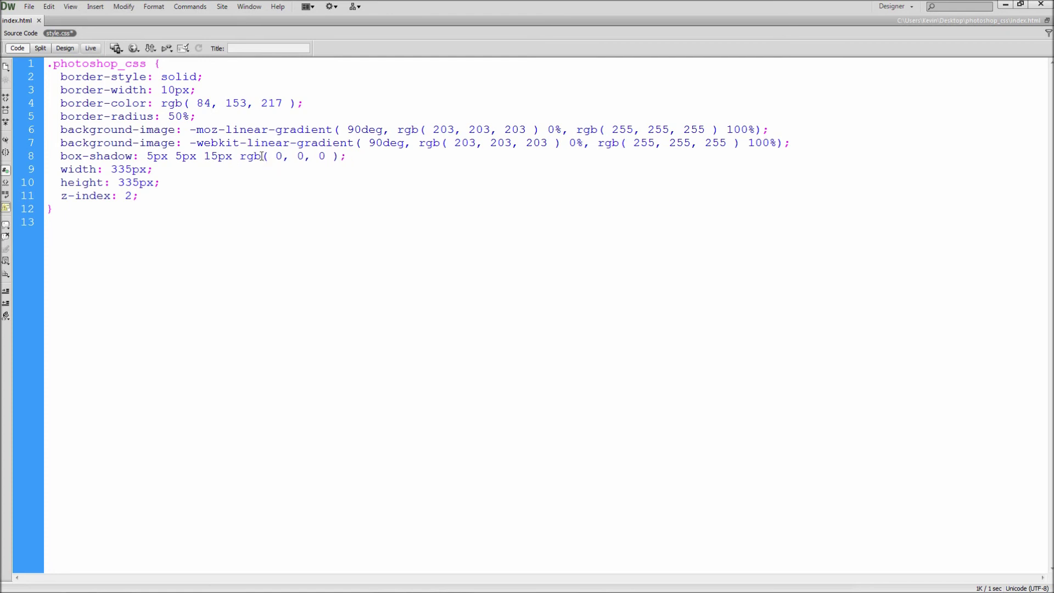
text(a)
text(, )
text(.4)
text(0)
Save, reload the page in Chrome, and compare the circle with the Photoshop original
key(ctrl+s)
key(alt+Tab)
click(40, 23)
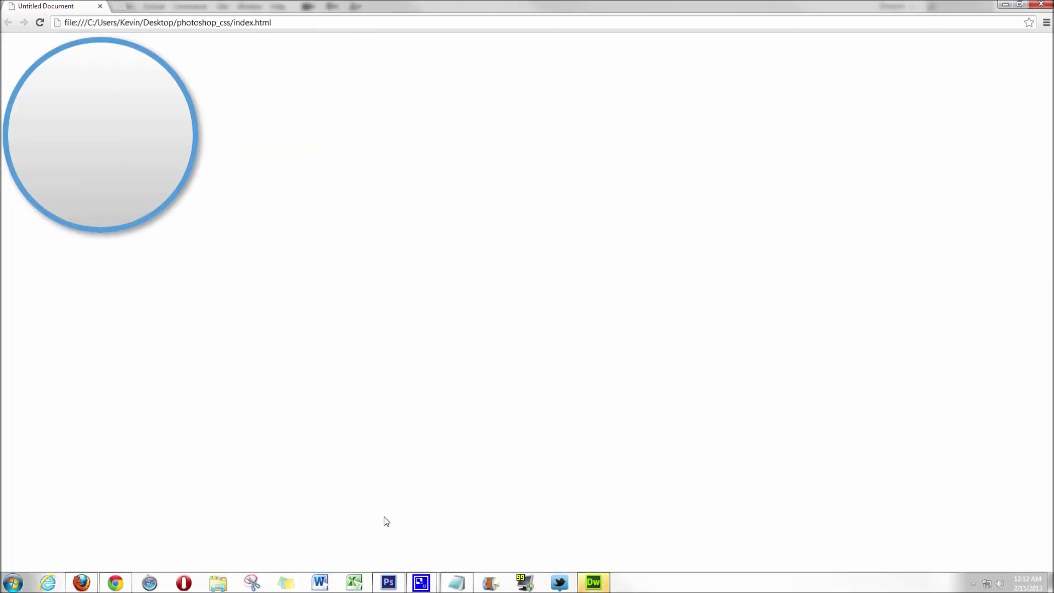
click(388, 584)
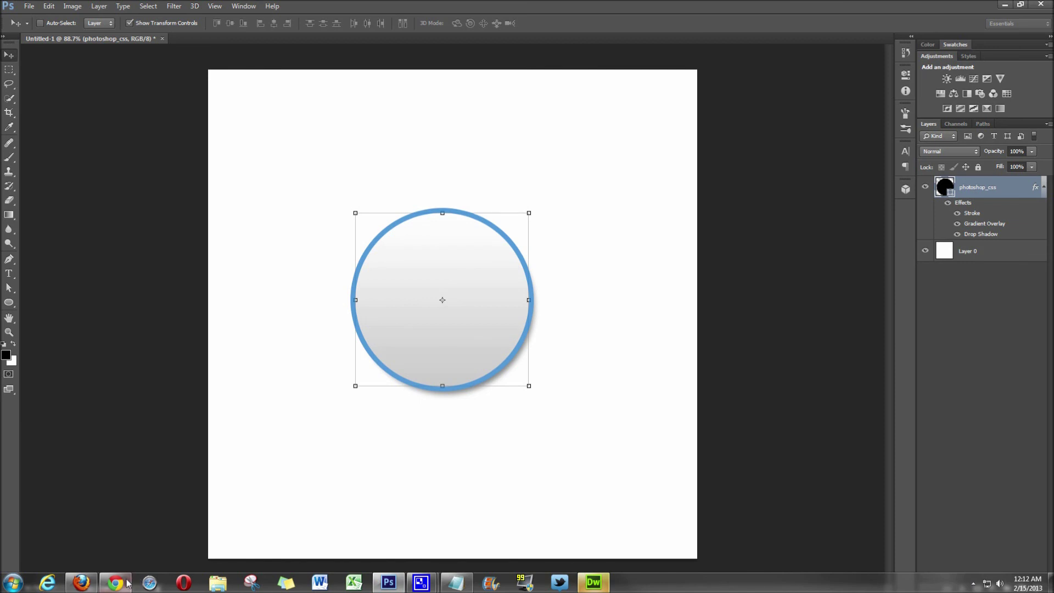
click(121, 583)
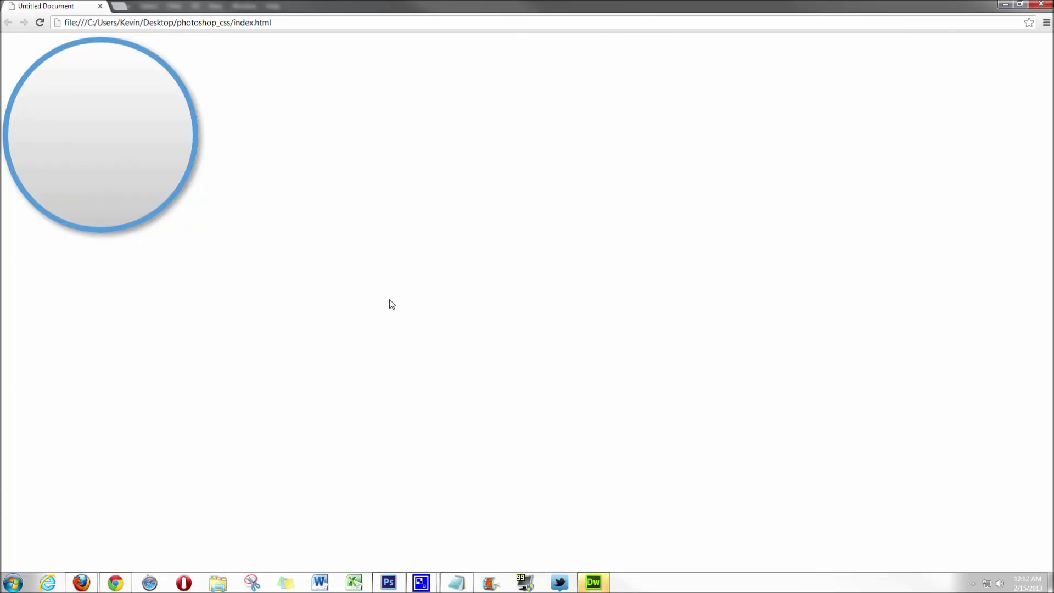